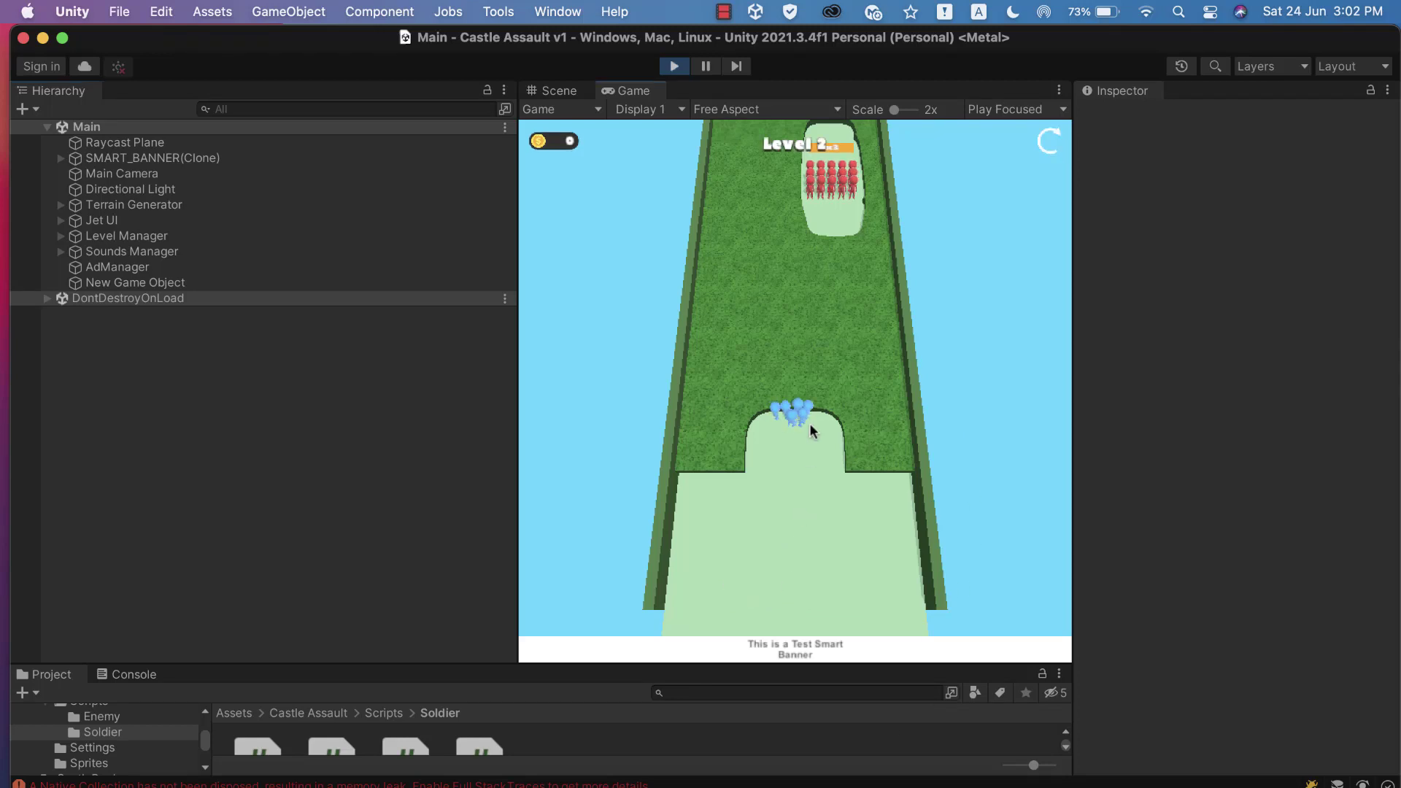
- Guide the blue crowd forward through the x3 gate and into the red enemies
left_click_drag(800, 366, 805, 350)
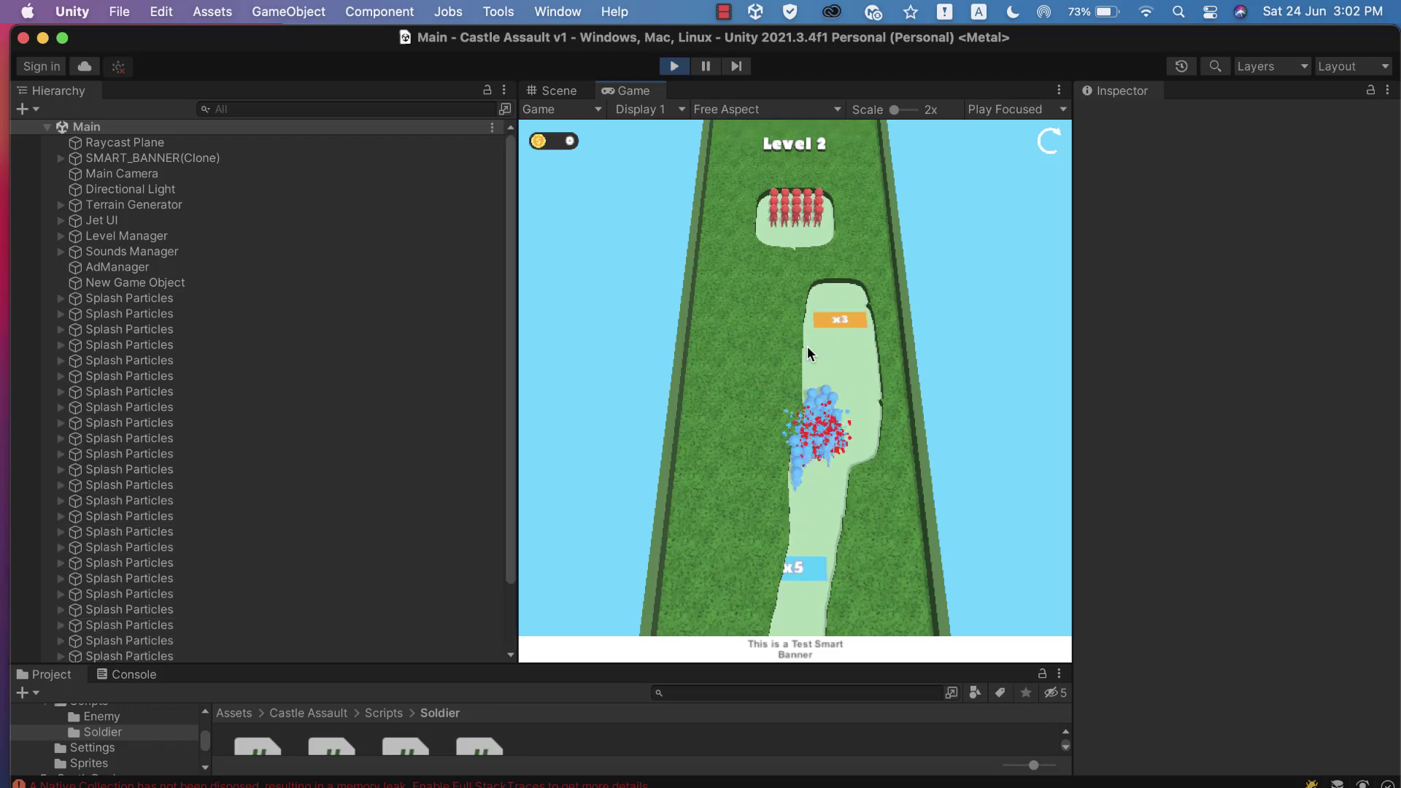
mouse_move(806, 346)
left_mouse_down()
mouse_move(857, 410)
mouse_move(766, 304)
mouse_move(826, 429)
mouse_move(747, 462)
left_mouse_up()
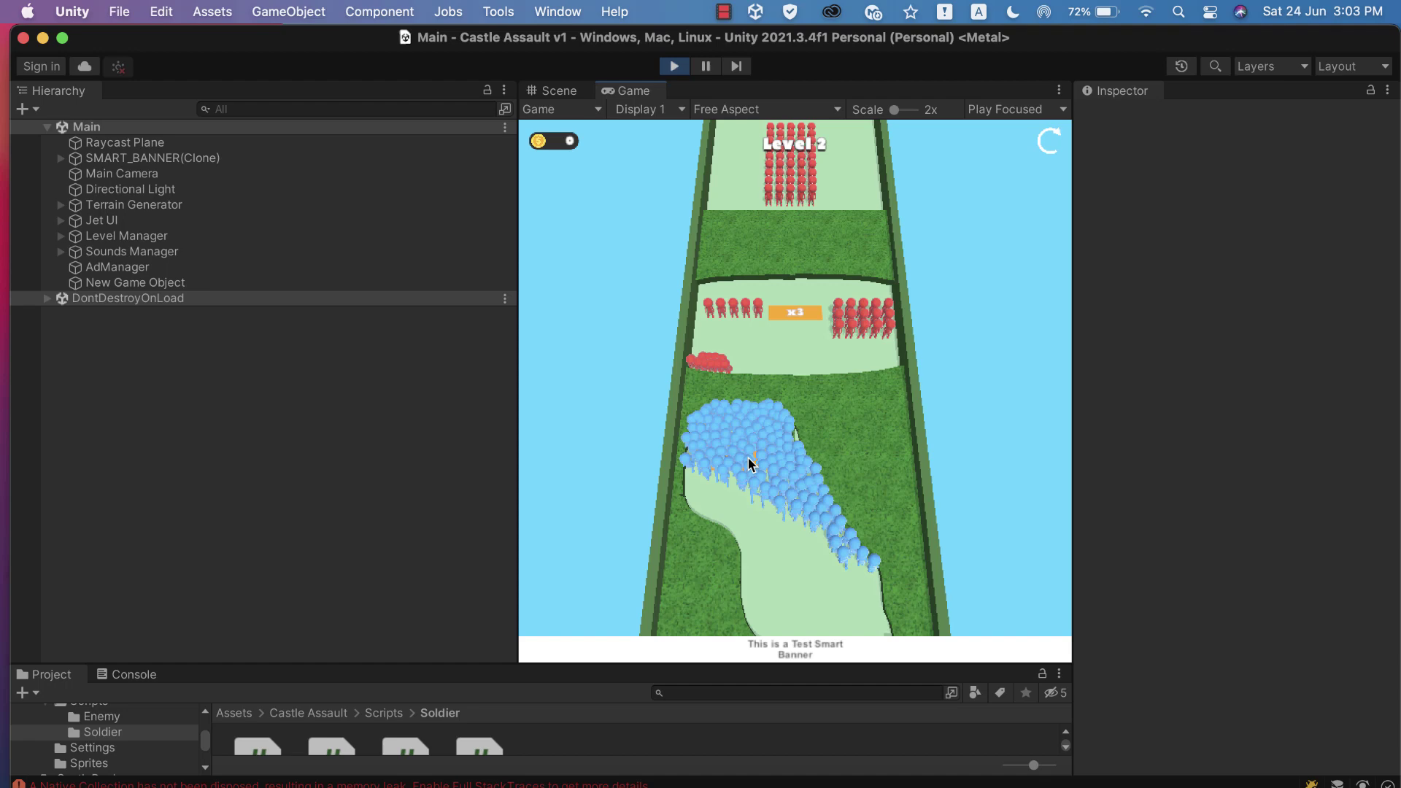
mouse_move(749, 465)
left_mouse_down()
mouse_move(769, 387)
mouse_move(807, 359)
left_mouse_up()
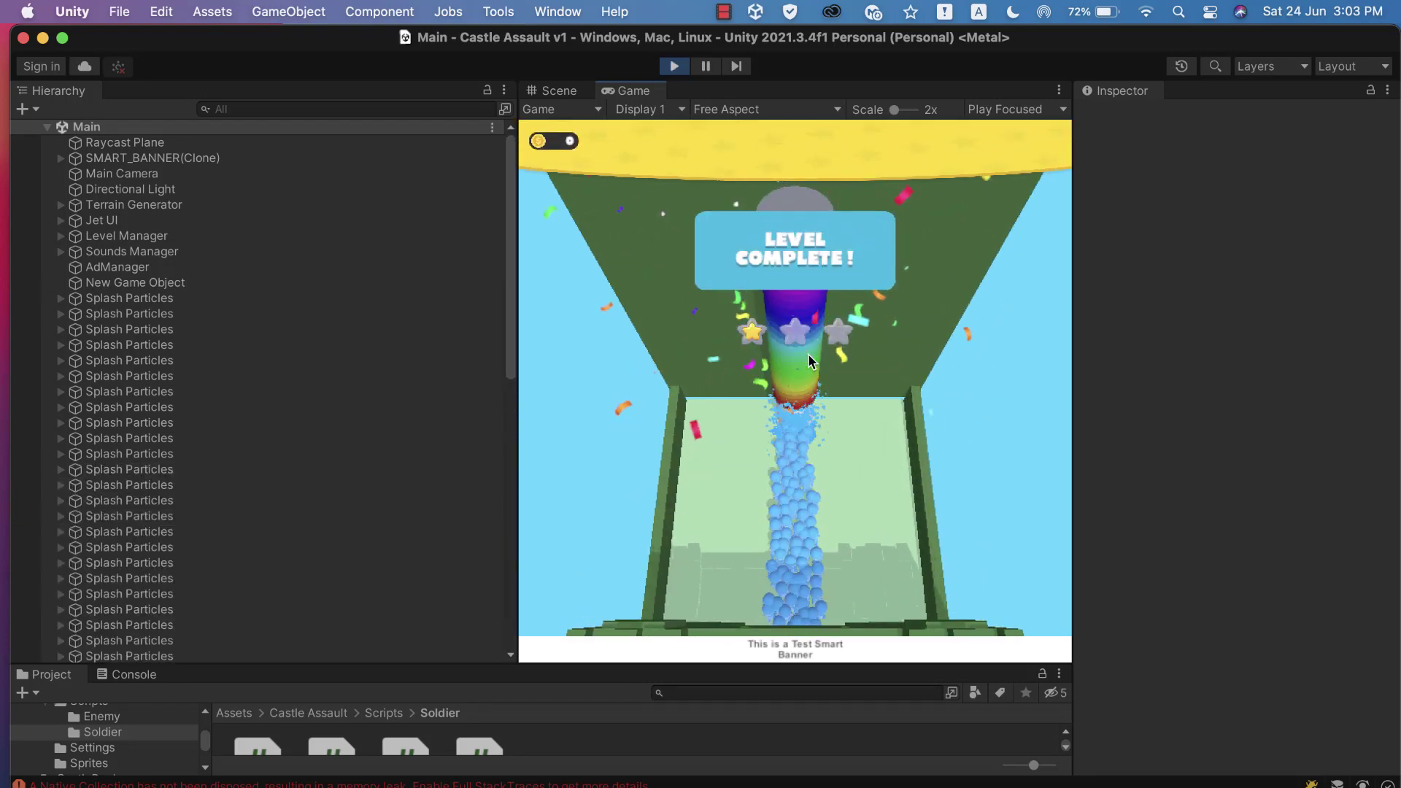
- Continue past the Level 2 complete screen to the next level's start screen
left_click(797, 580)
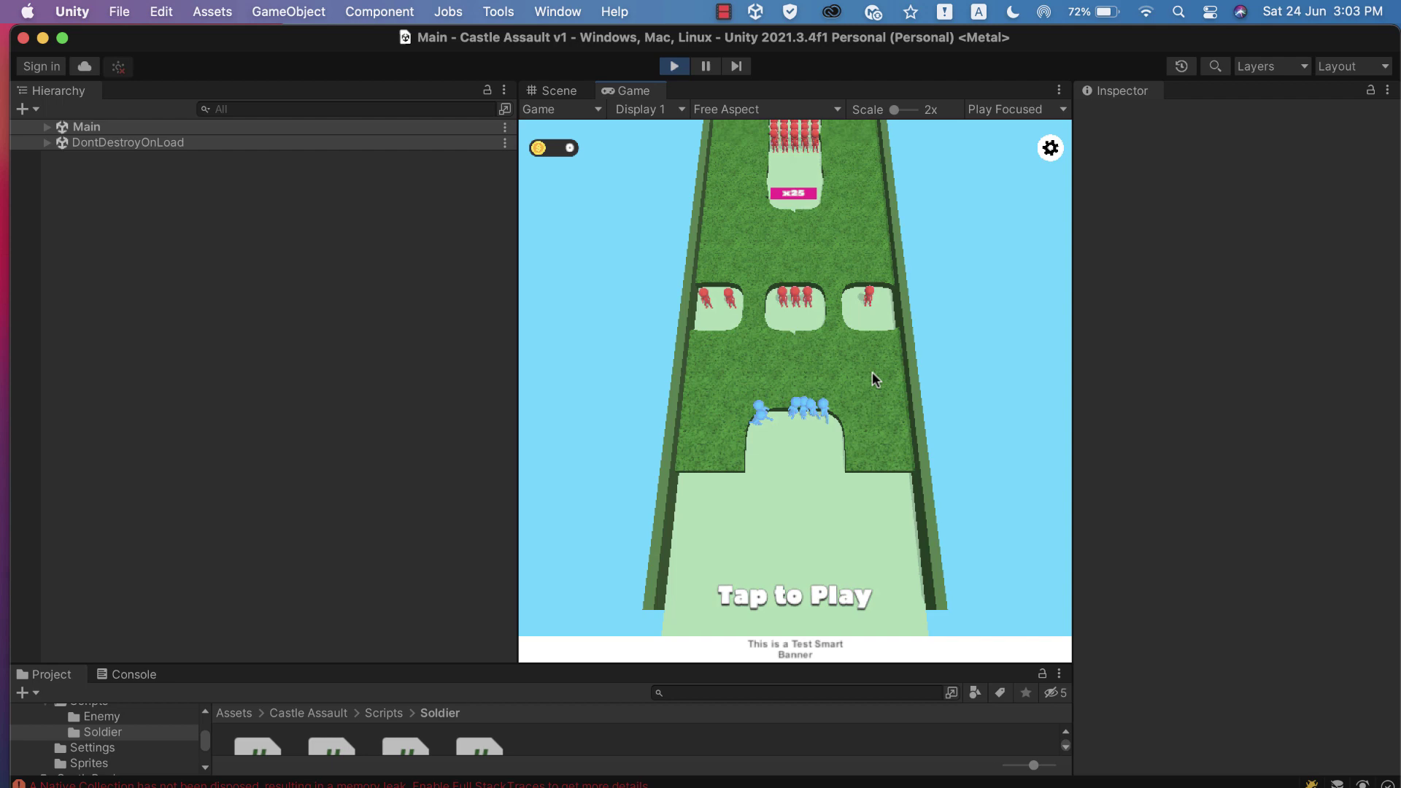
- Tap to Play to begin Level 3 with the blue crowd advancing
left_click(800, 577)
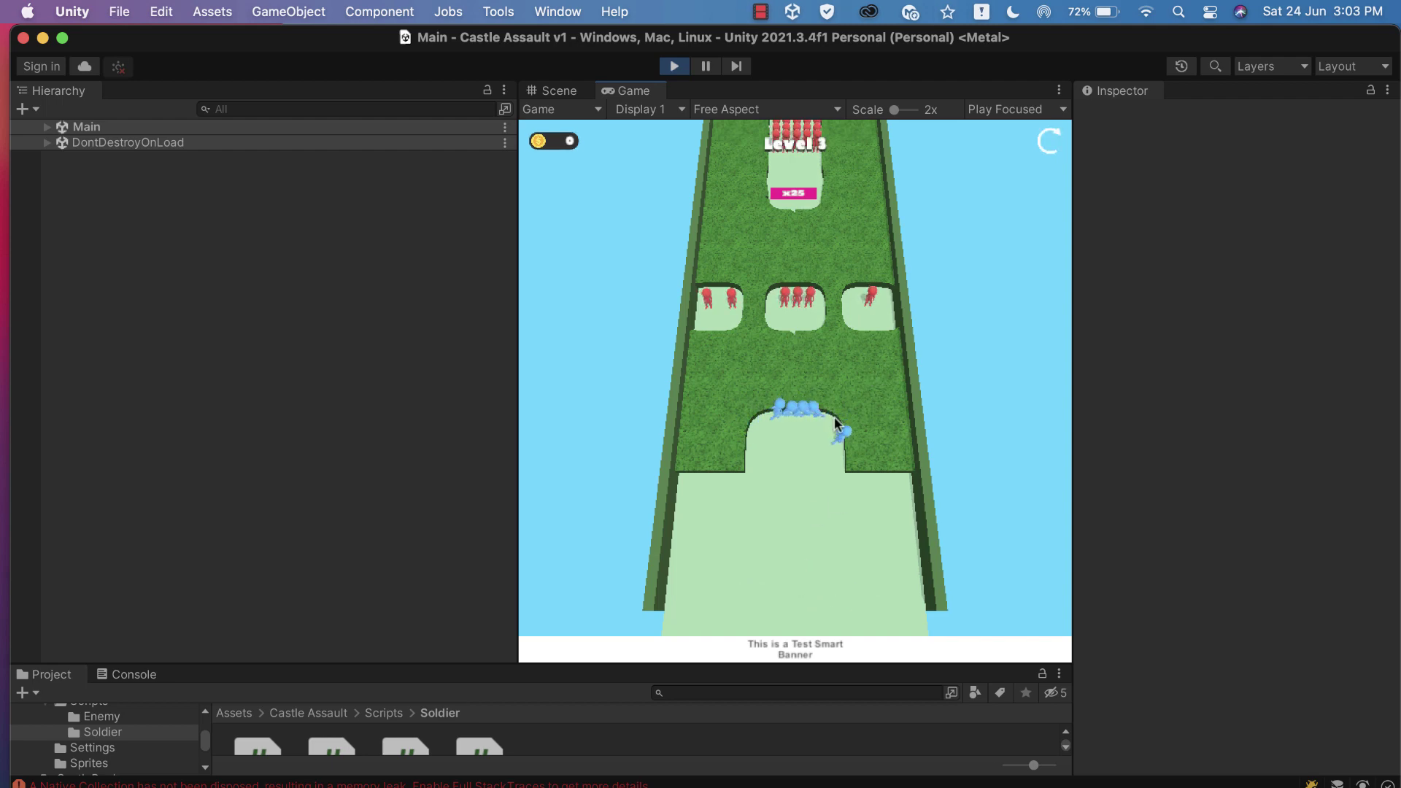